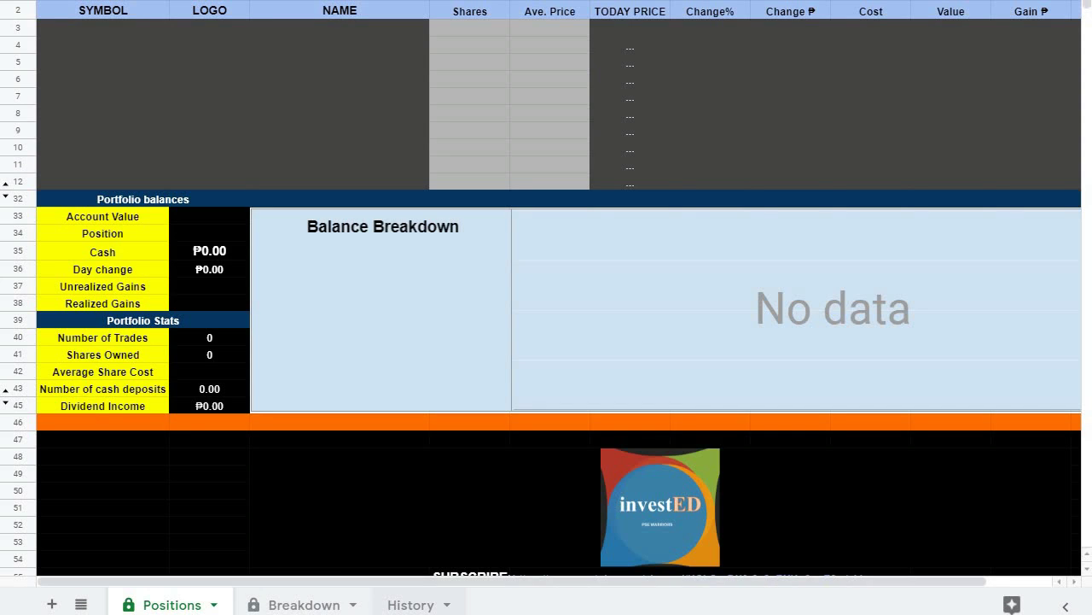
On the History sheet, keep the March 15, 2021 ₱500,000.00 row's Action set to Deposit.
click(411, 604)
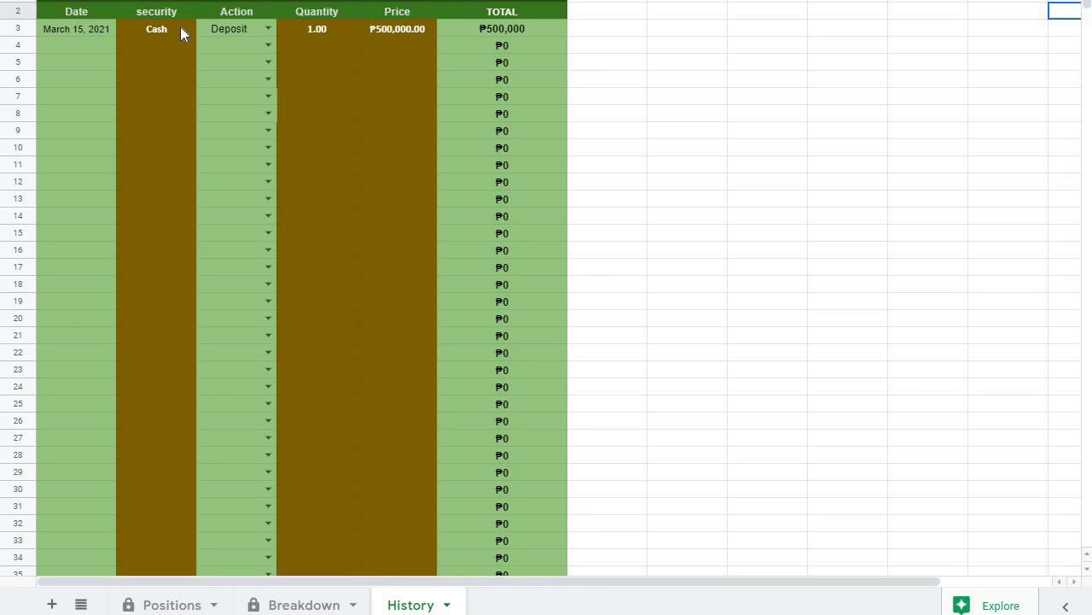
click(267, 29)
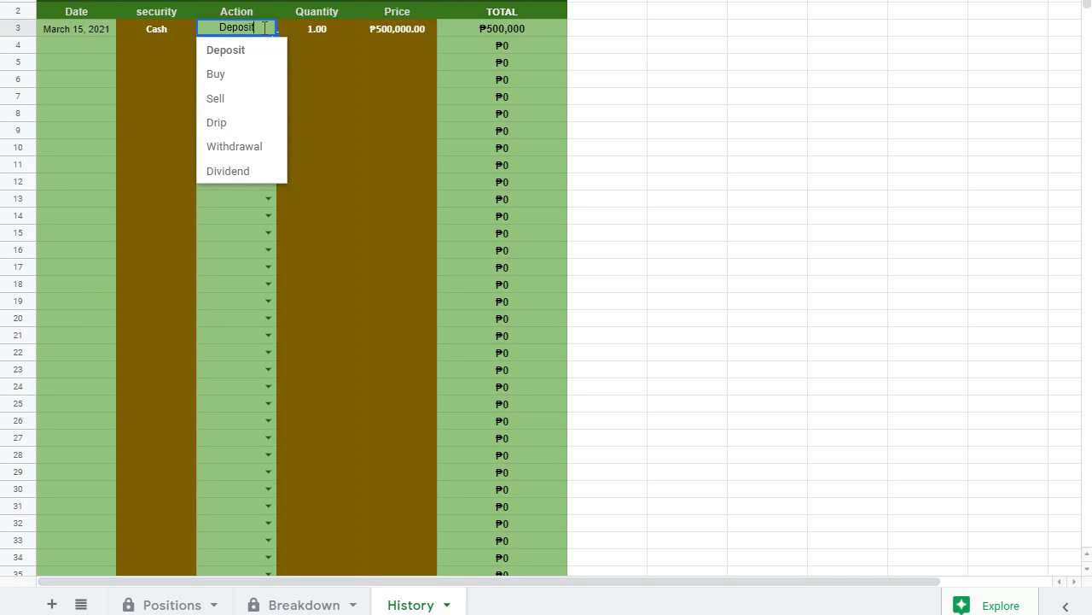
click(719, 116)
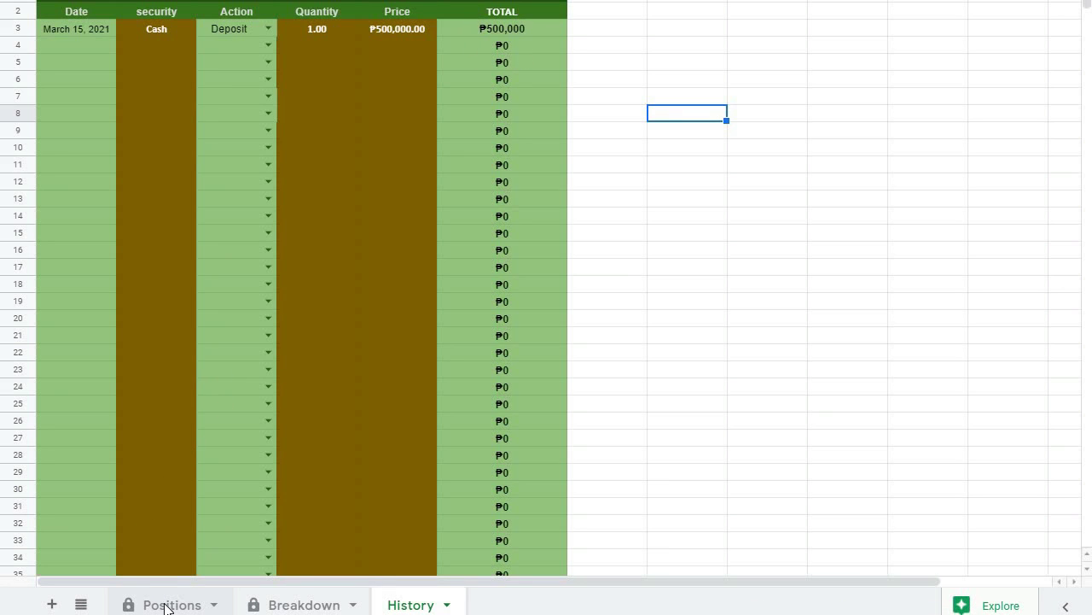
View the Positions sheet, now showing Cash at ₱500,000.00 and the Balance Breakdown pie.
click(167, 605)
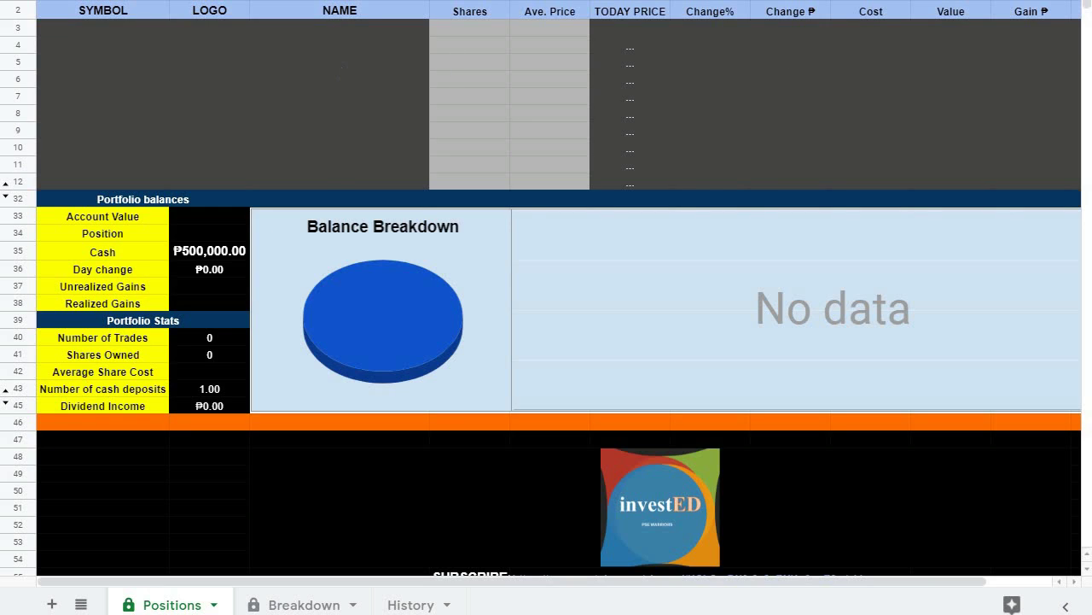
Go to the History sheet to log the 6,000-share ali buy.
click(406, 606)
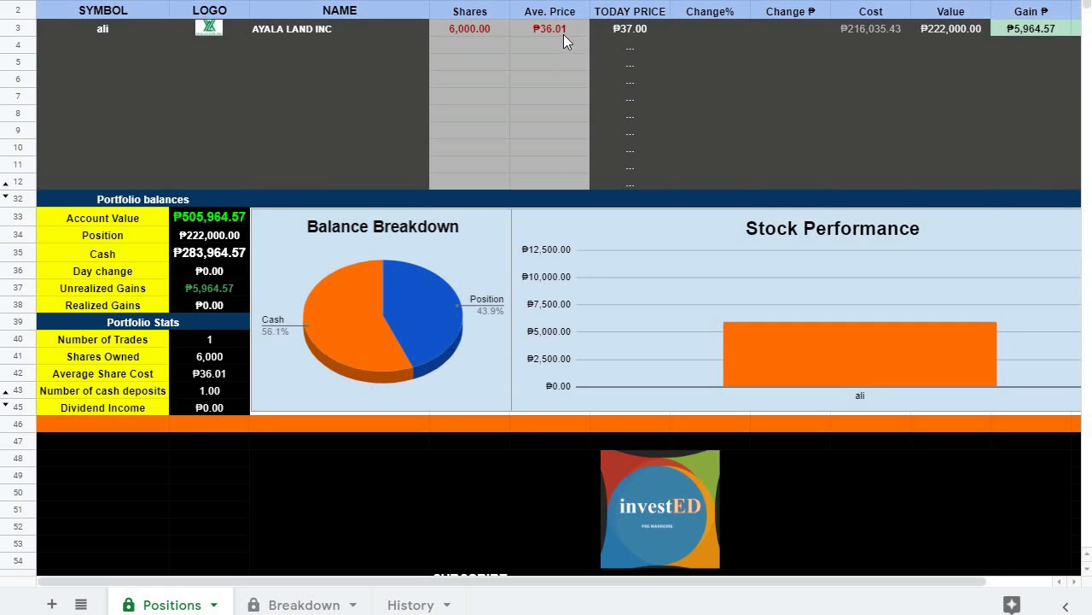
Check the ali holding on Positions before logging the 10,000-share dmc buy at ₱5.00.
click(408, 606)
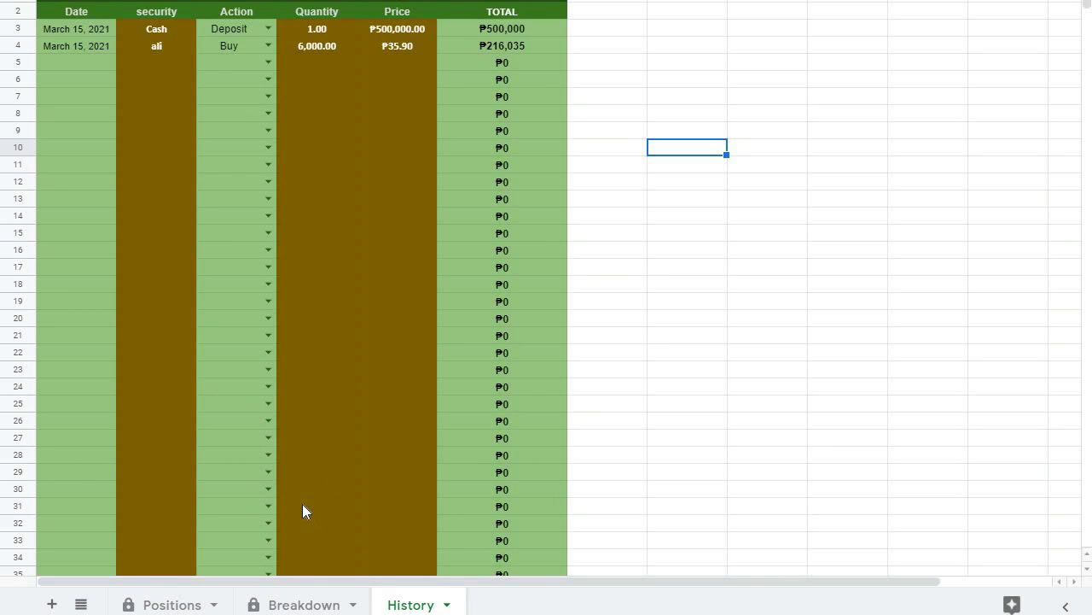
click(162, 606)
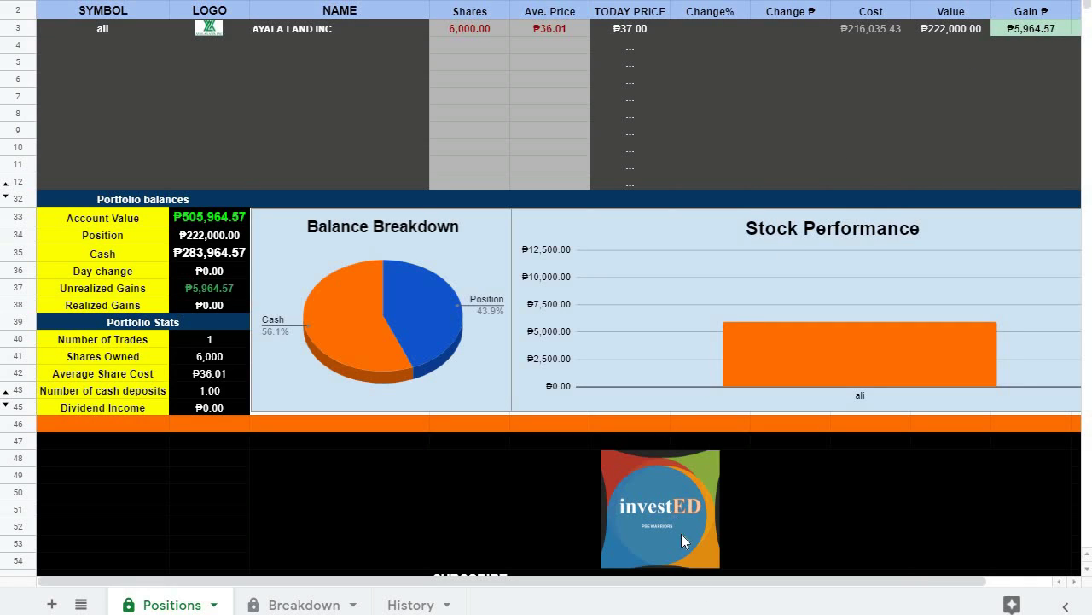
drag(759, 581, 811, 580)
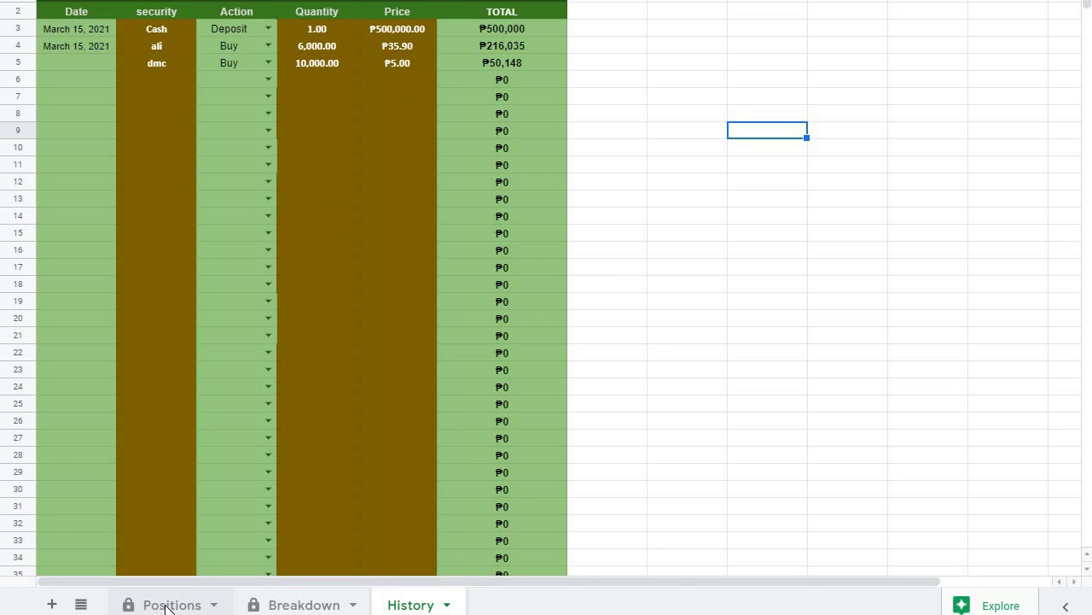
Review Positions with DMCI Holdings at 10,000 shares, Cash ₱233,817.07, and the Gain% column and charts.
click(167, 605)
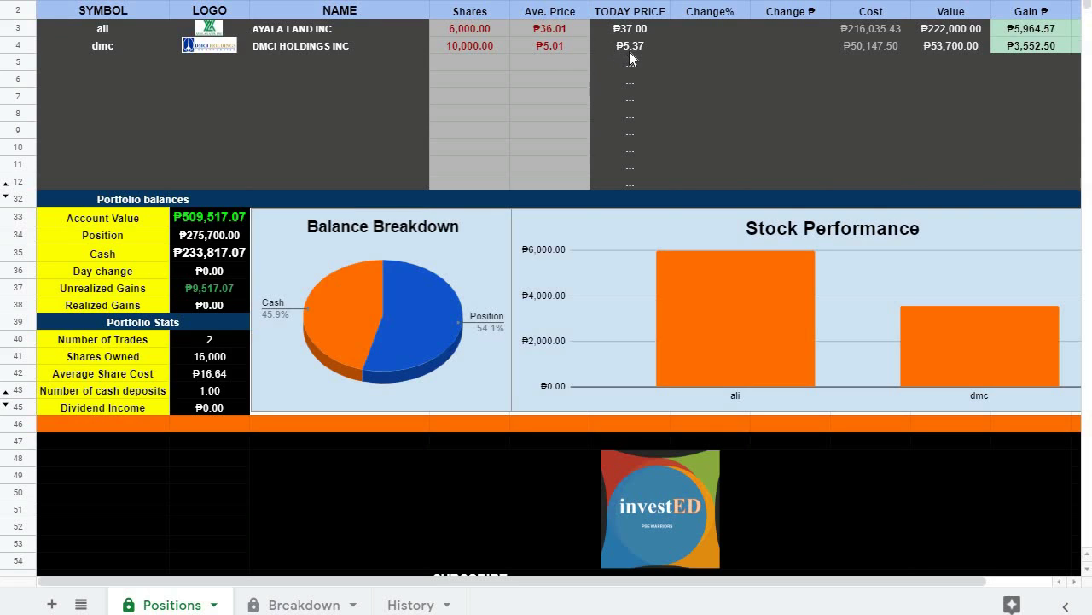
mouse_move(512, 582)
drag(624, 583, 715, 385)
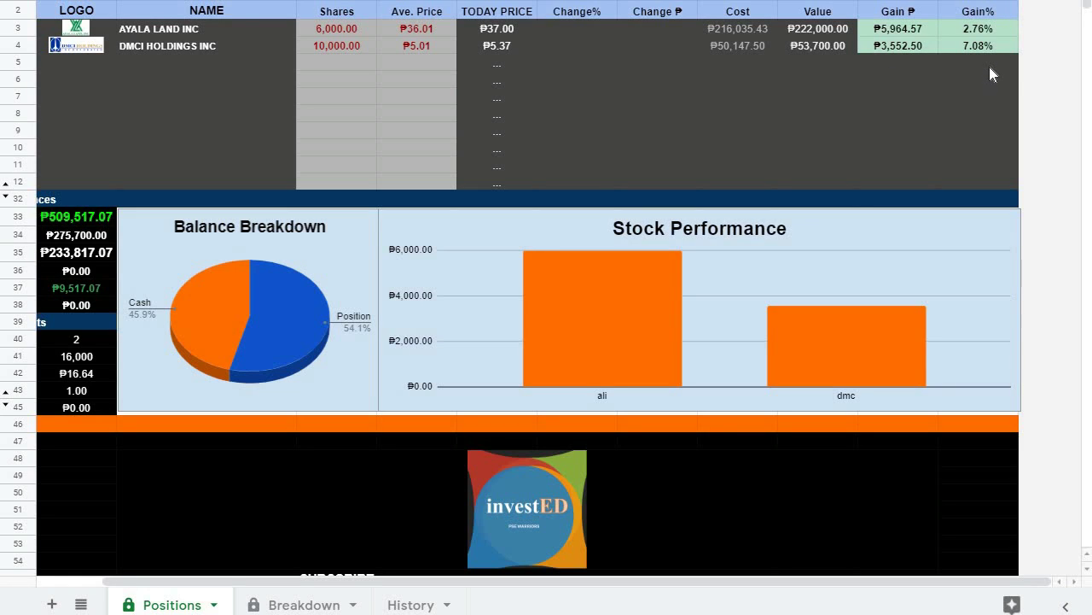
key(Down)
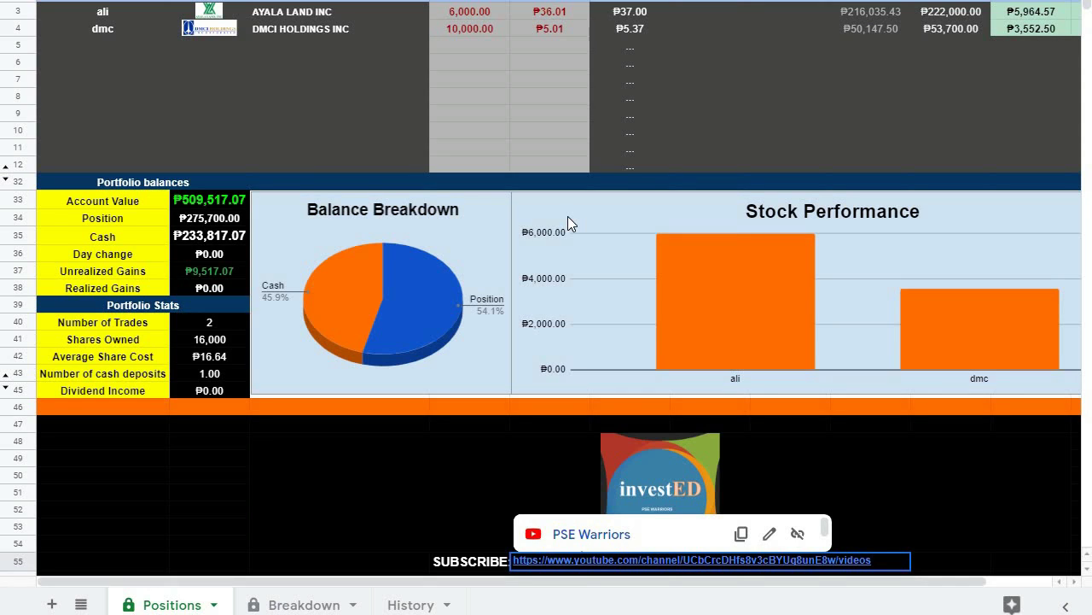
scroll(567, 216, up, 1)
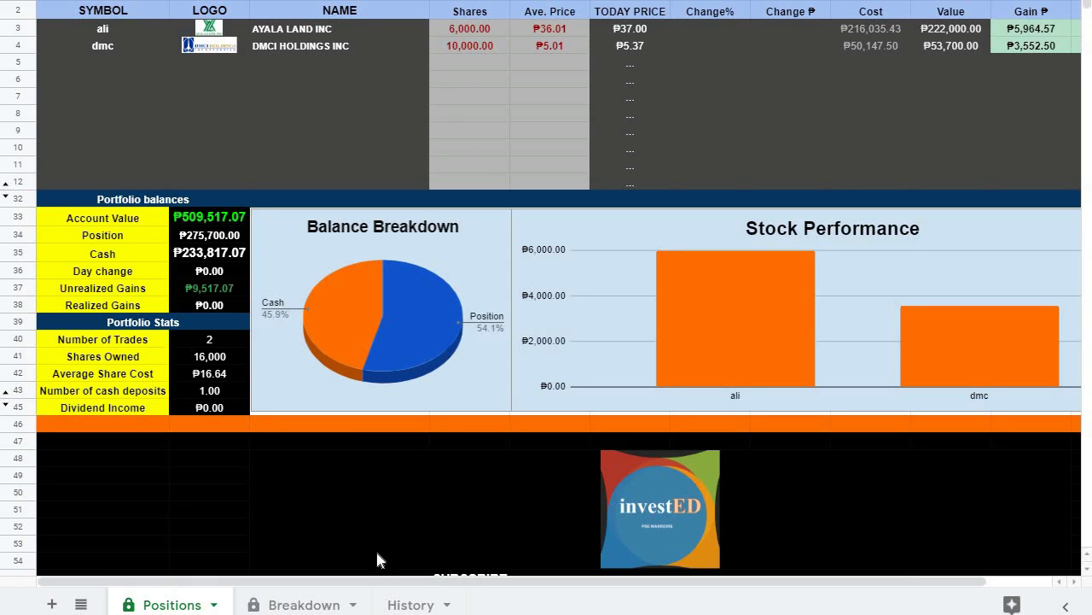
Go to the History sheet to record the 3,000-share ali sale at ₱37.00.
click(411, 605)
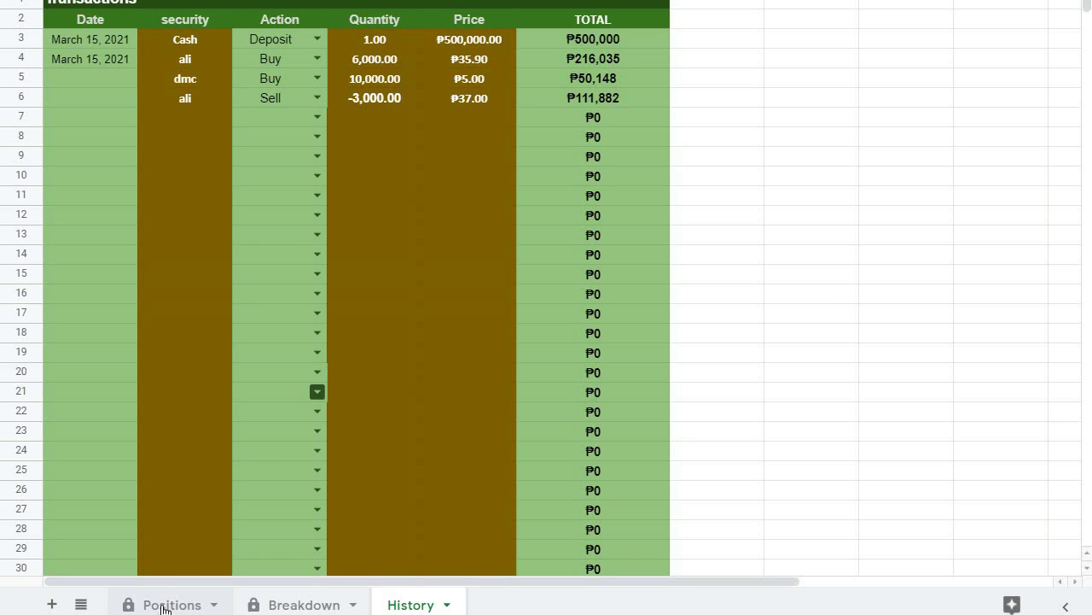
Review Positions with ali at 3,000 shares, Cash ₱345,699.52 and Realized Gains ₱3,864.74.
click(164, 606)
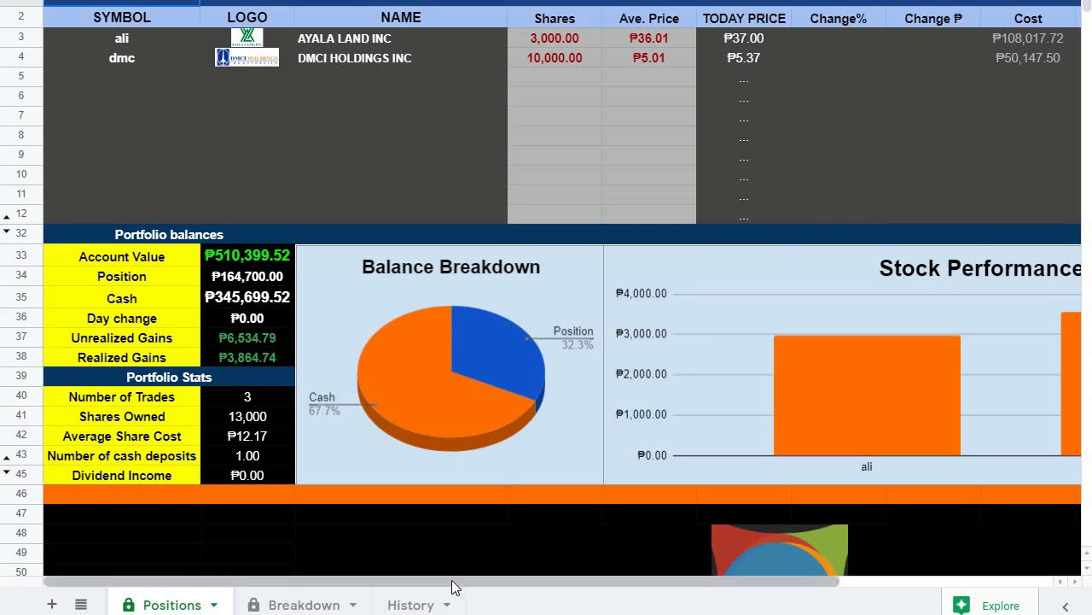
drag(452, 587, 756, 570)
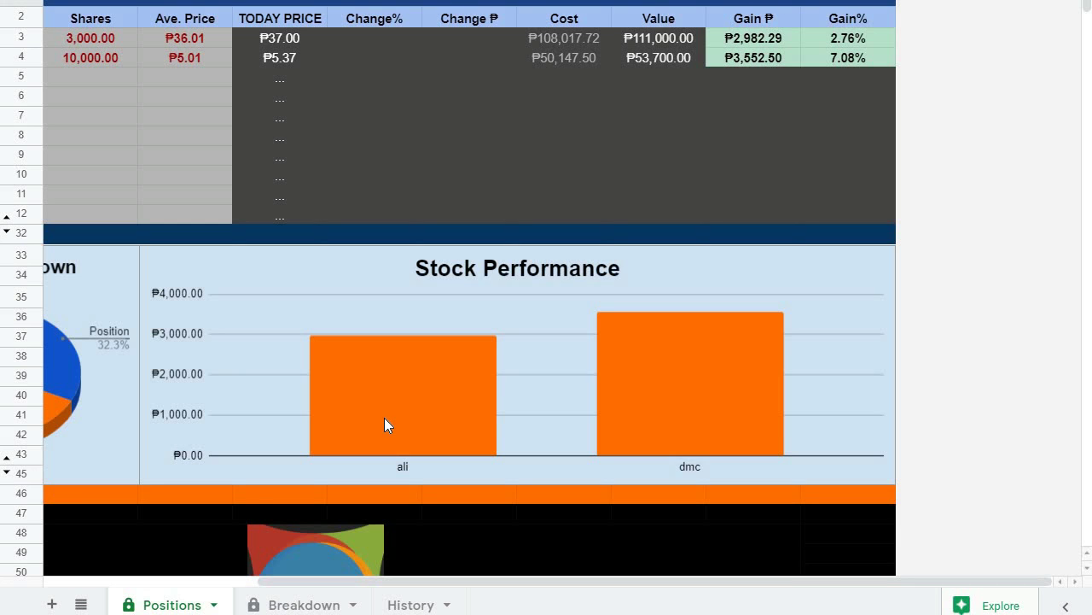
double_click(282, 604)
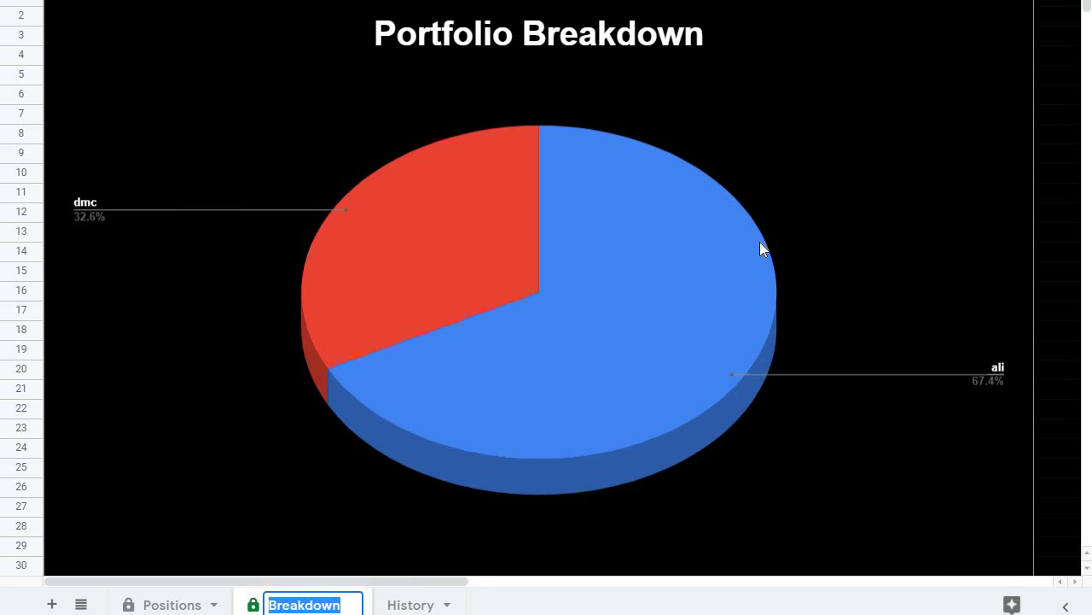
key(Return)
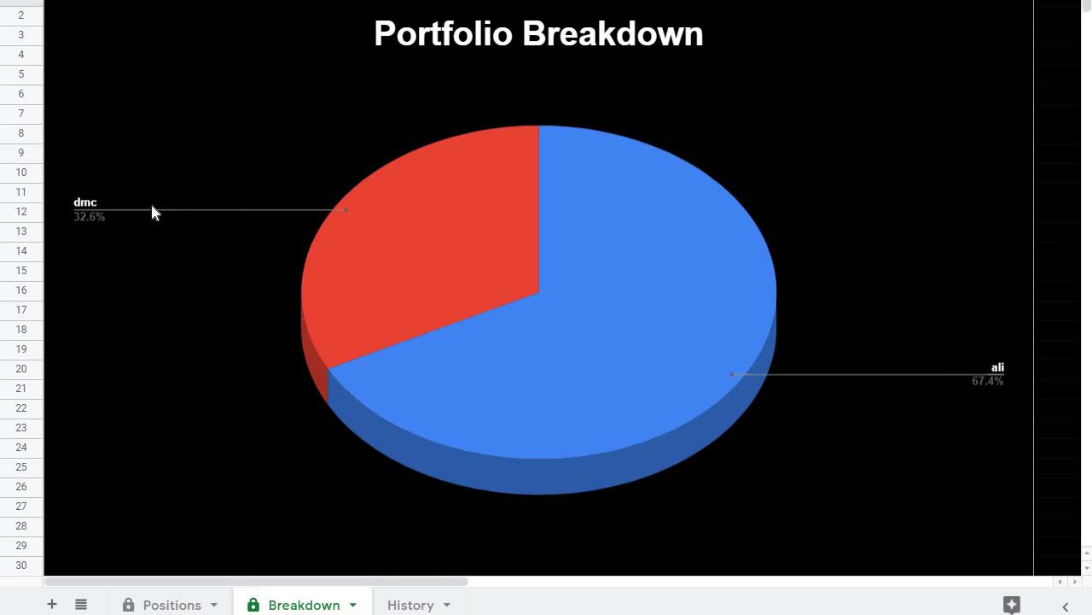
click(174, 604)
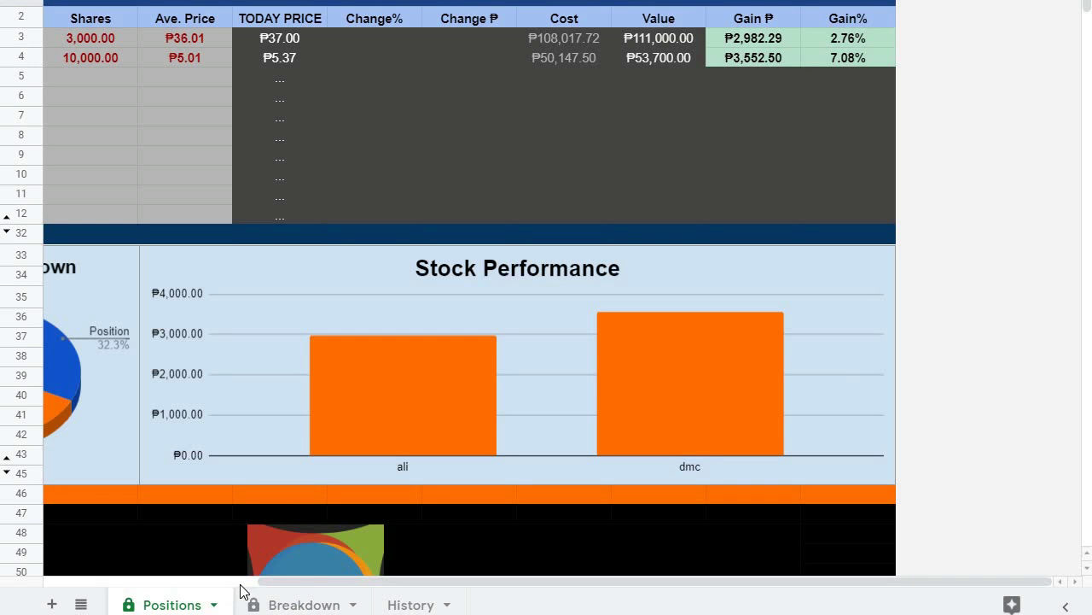
drag(303, 589, 94, 584)
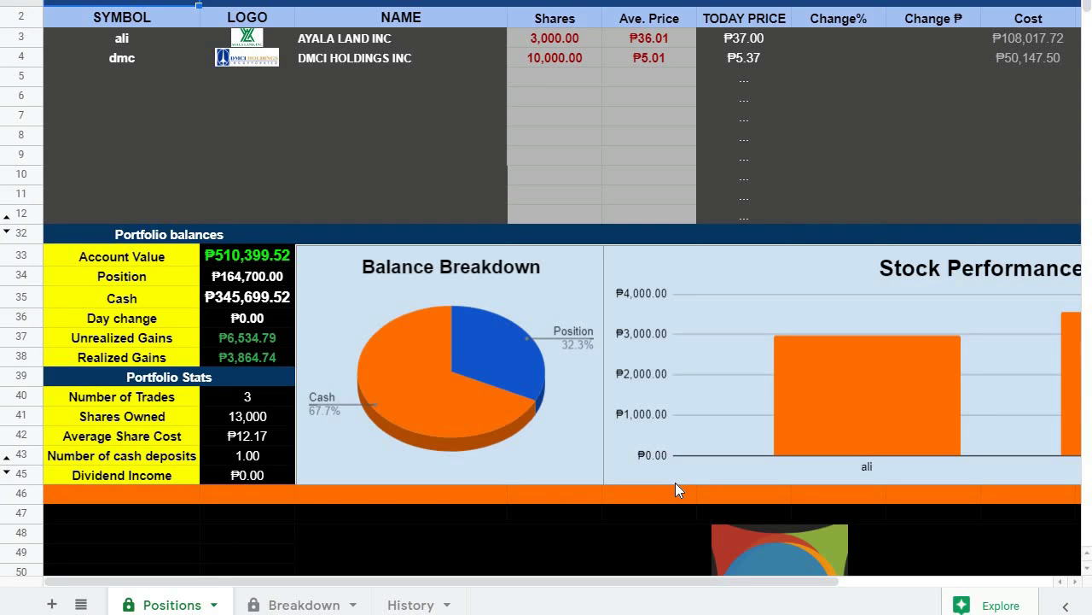
scroll(676, 483, down, 2)
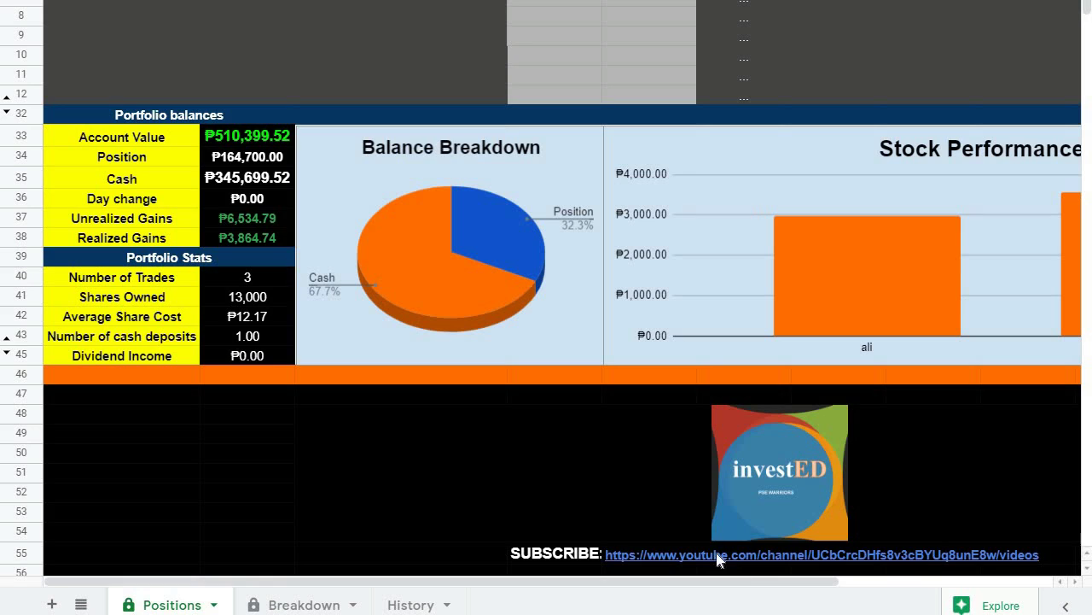
scroll(573, 493, up, 3)
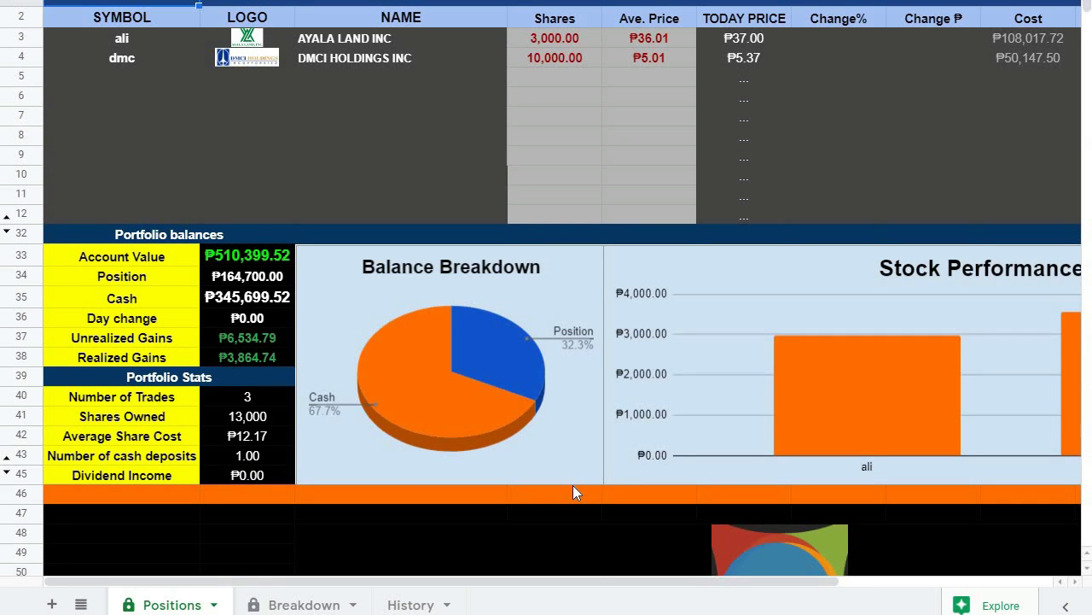